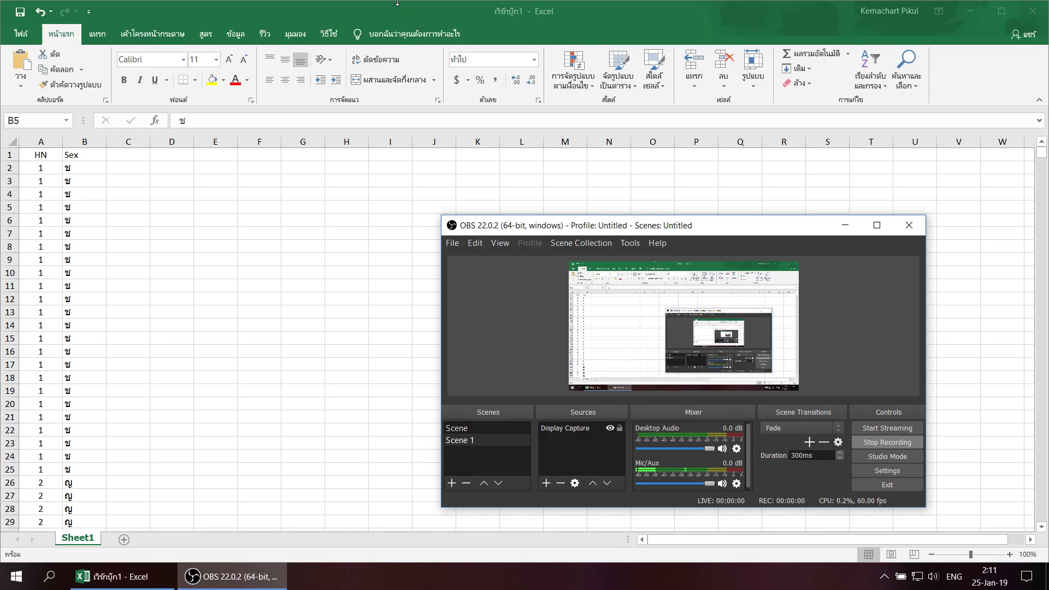
# - Bring the Excel workbook with the HN and Sex columns to the front
pyautogui.click(397, 5)
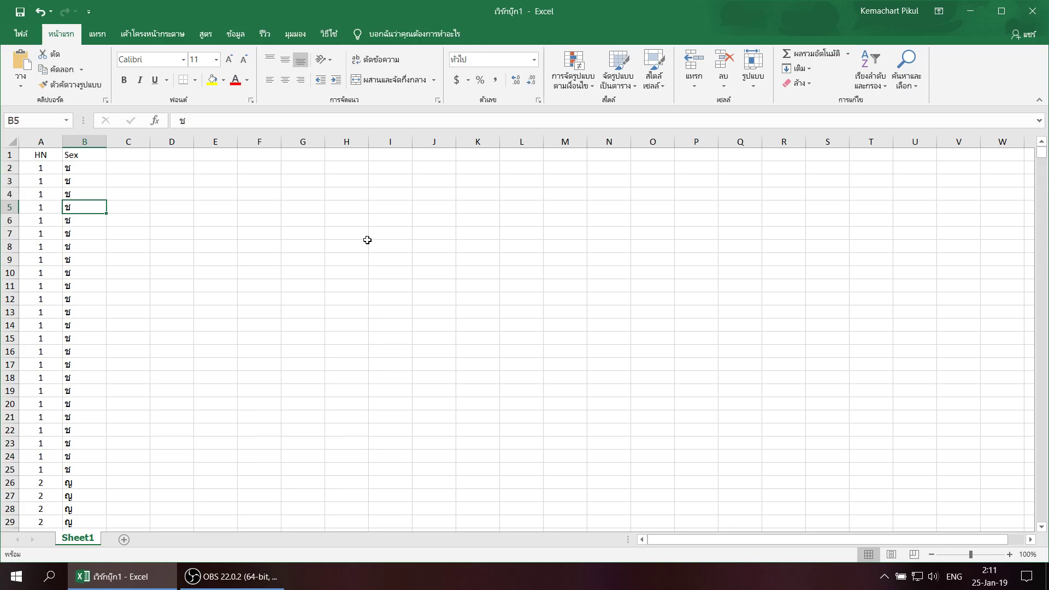
pyautogui.click(40, 168)
pyautogui.click(36, 205)
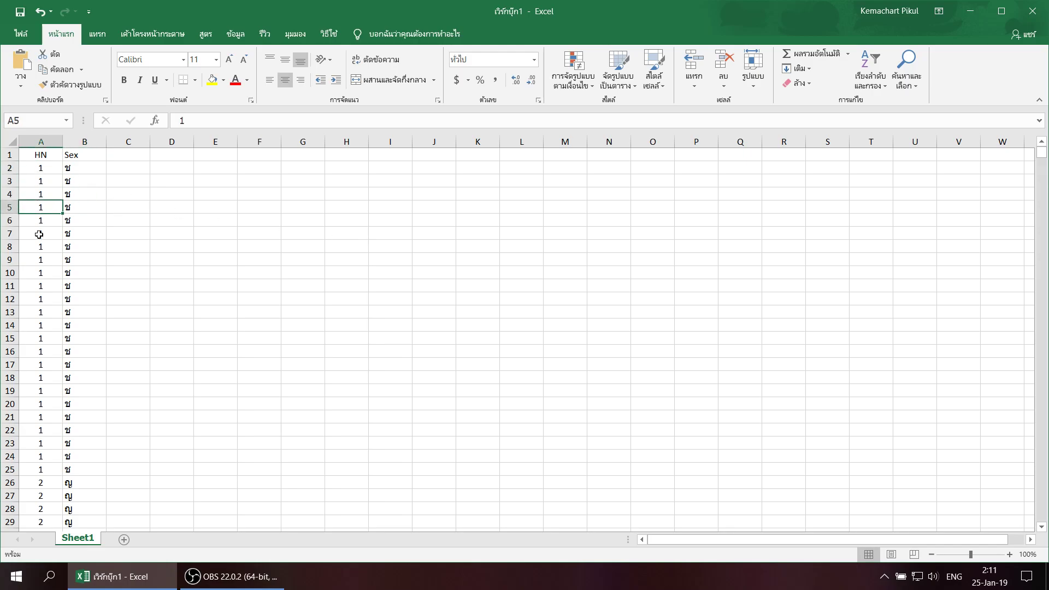
pyautogui.click(40, 233)
pyautogui.click(40, 272)
pyautogui.click(50, 155)
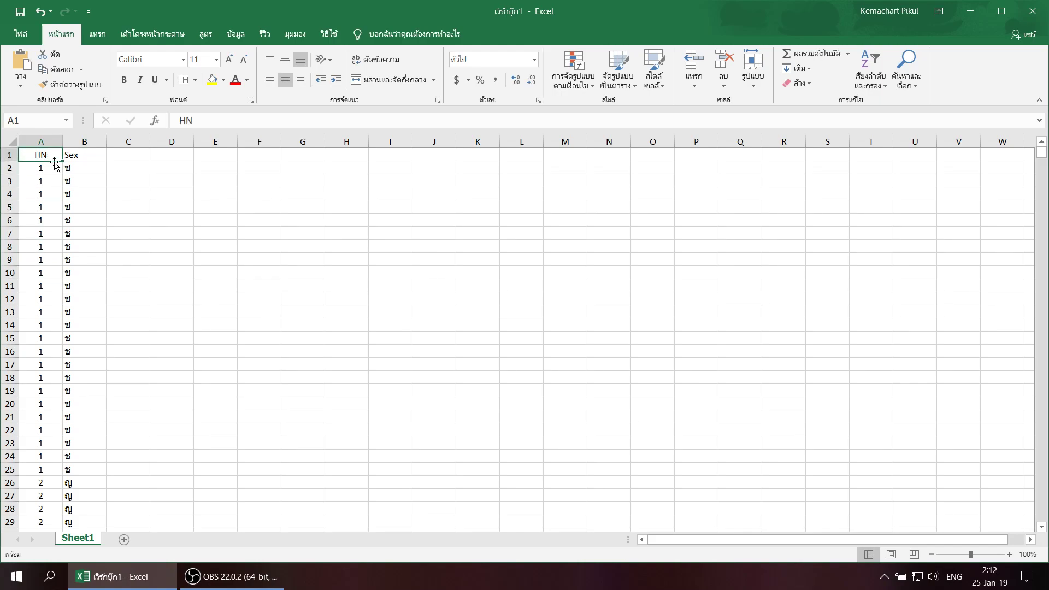
pyautogui.click(39, 174)
pyautogui.click(44, 194)
pyautogui.click(43, 208)
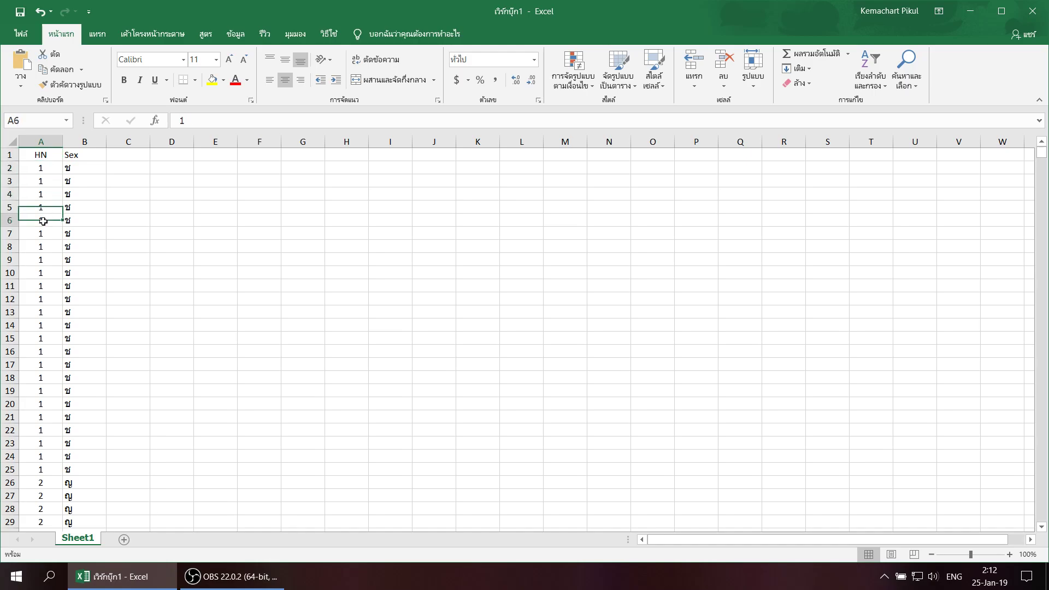
pyautogui.click(44, 259)
pyautogui.click(44, 273)
pyautogui.click(46, 286)
pyautogui.click(48, 296)
pyautogui.click(38, 335)
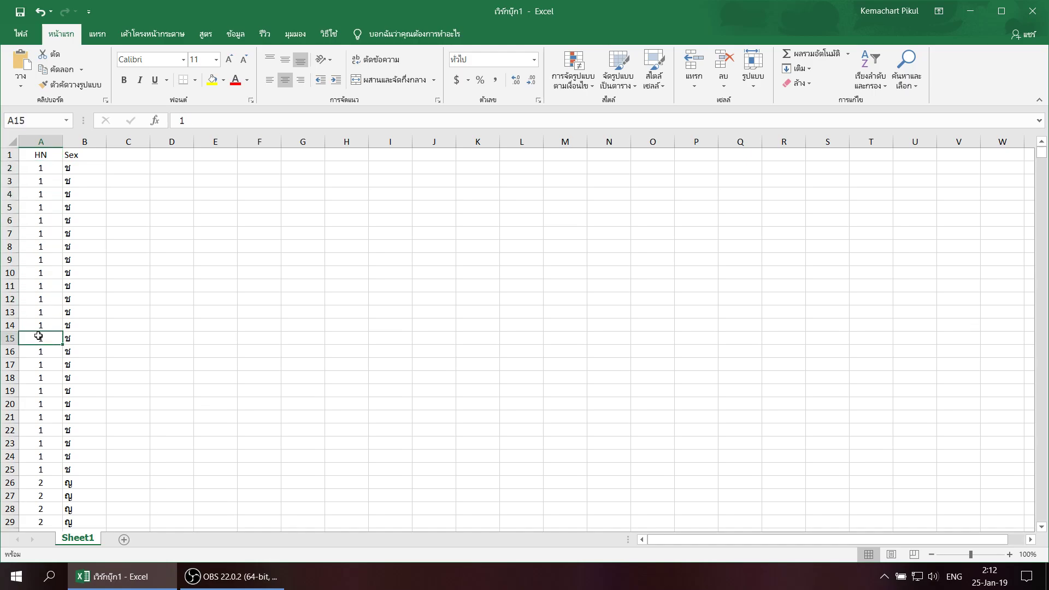
pyautogui.click(38, 355)
pyautogui.click(41, 391)
pyautogui.click(39, 410)
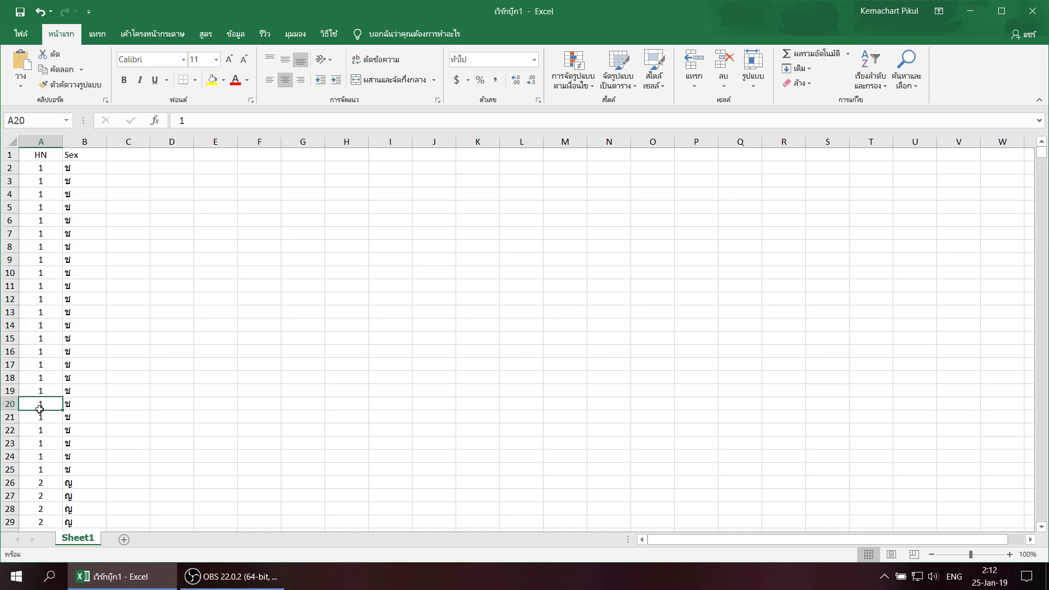
pyautogui.click(38, 437)
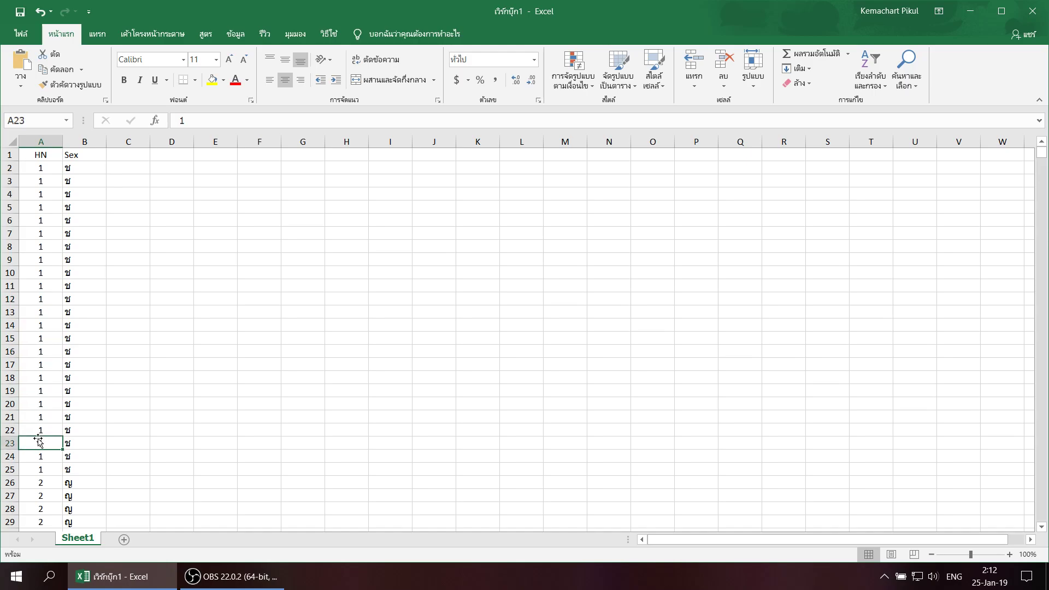
pyautogui.click(39, 172)
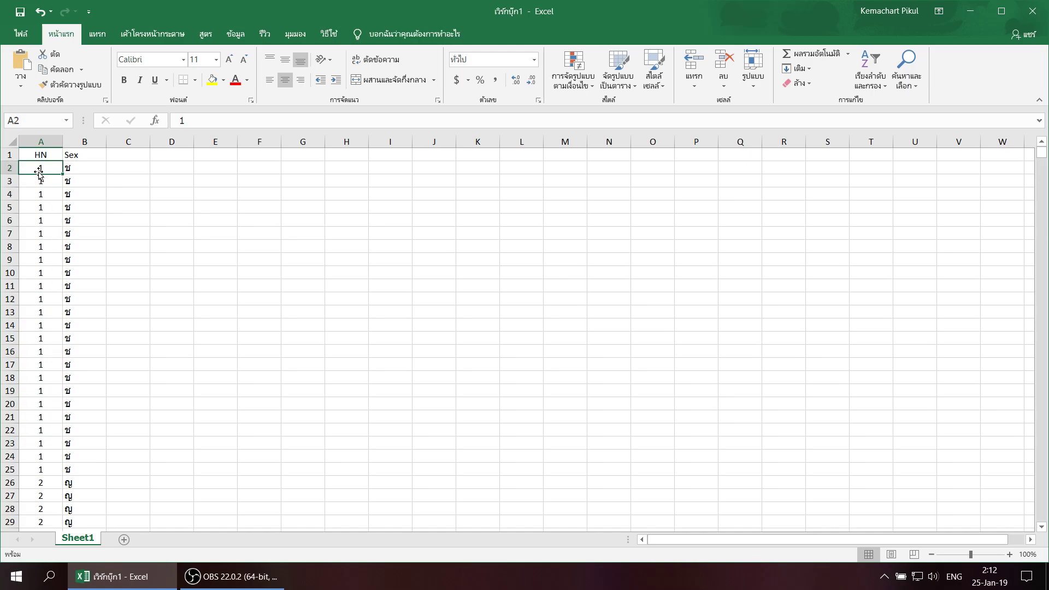
pyautogui.click(40, 194)
pyautogui.click(40, 221)
pyautogui.click(39, 272)
pyautogui.click(39, 299)
pyautogui.click(39, 338)
pyautogui.moveTo(39, 351); pyautogui.dragTo(39, 365)
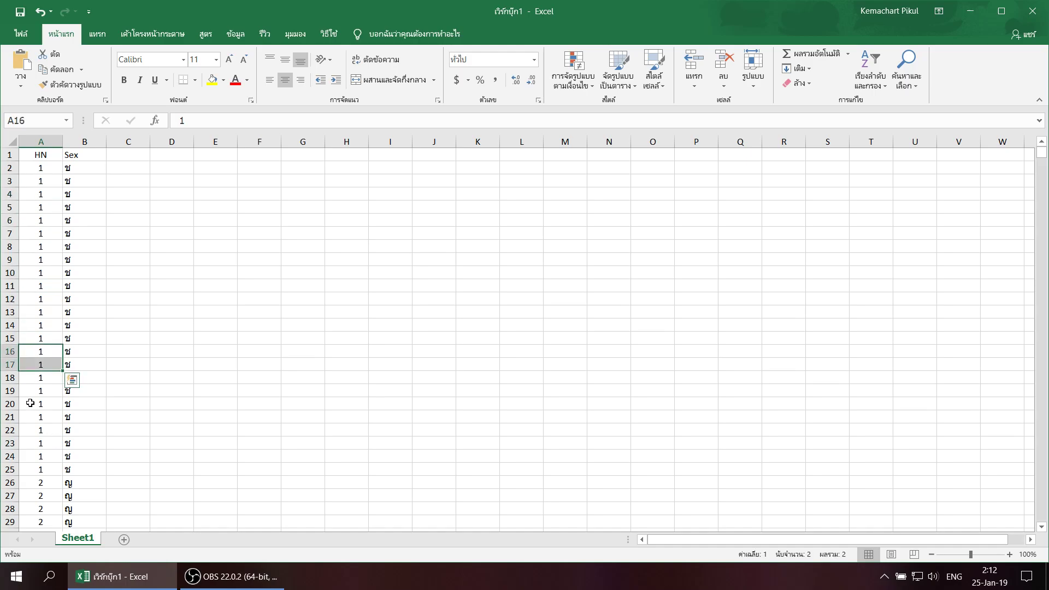
pyautogui.click(30, 404)
pyautogui.moveTo(38, 443); pyautogui.dragTo(38, 430)
pyautogui.click(38, 443)
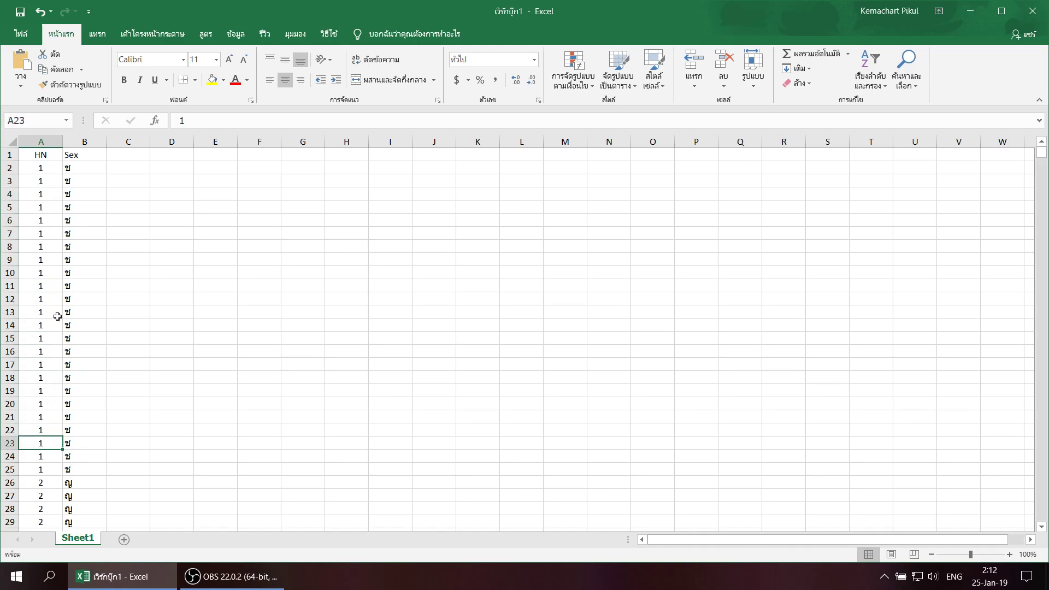
pyautogui.click(42, 193)
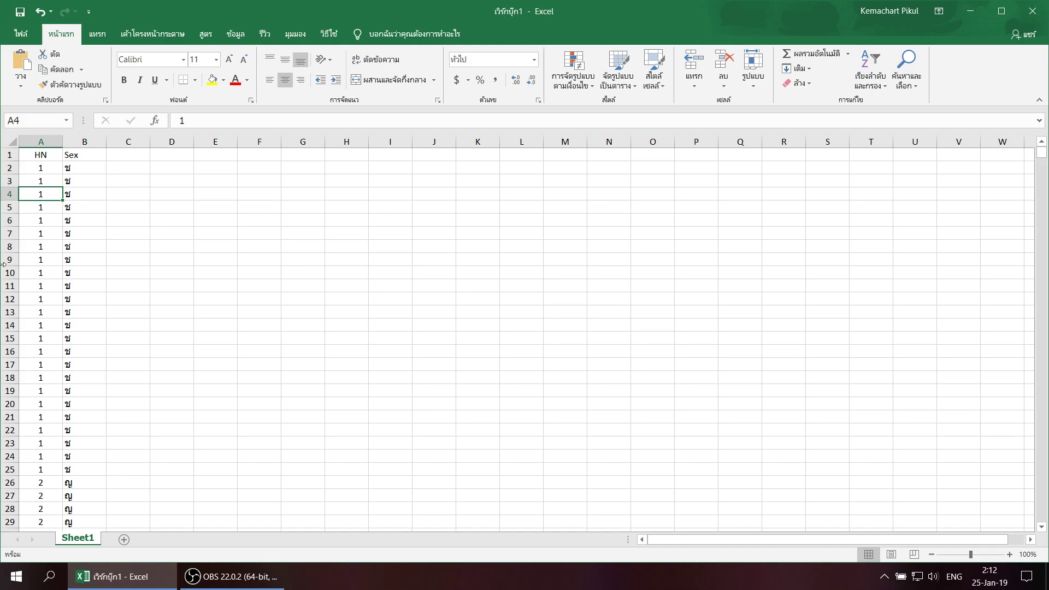
pyautogui.moveTo(1043, 156); pyautogui.dragTo(1043, 518)
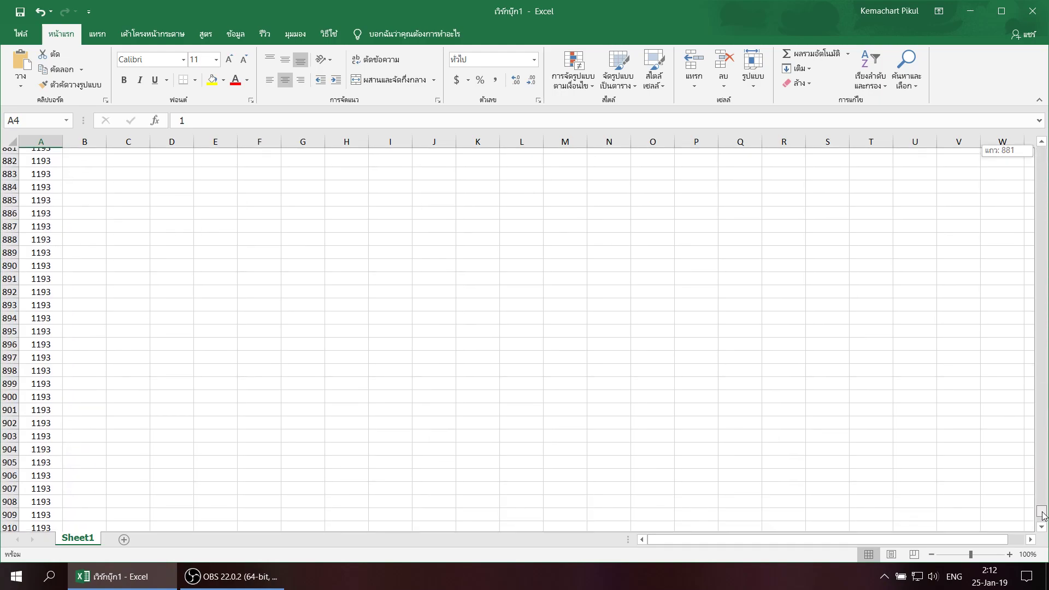
pyautogui.scroll(-3, 240, 304)
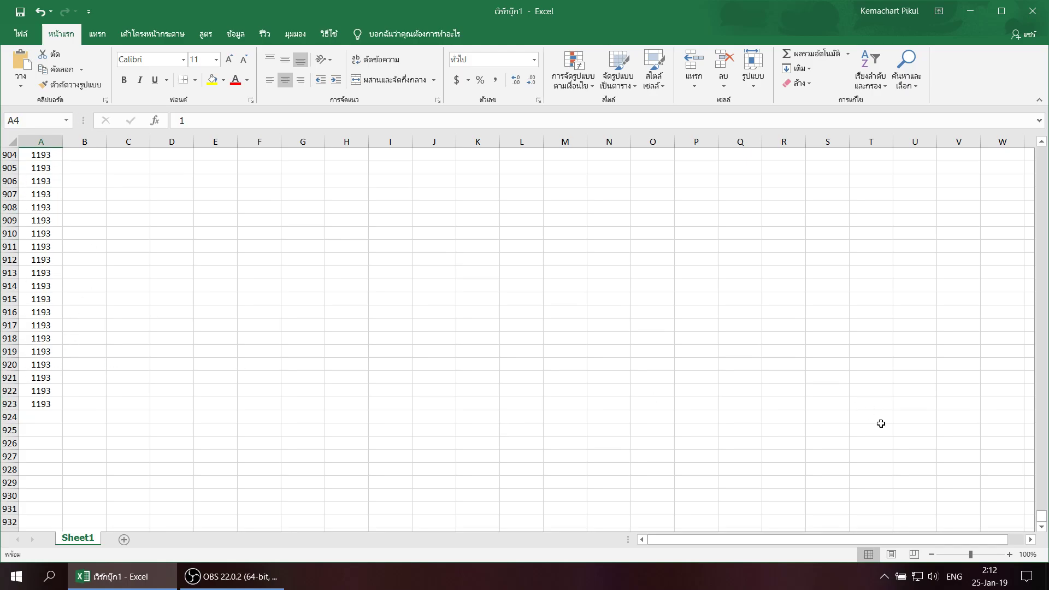
pyautogui.moveTo(1042, 518); pyautogui.dragTo(1042, 518)
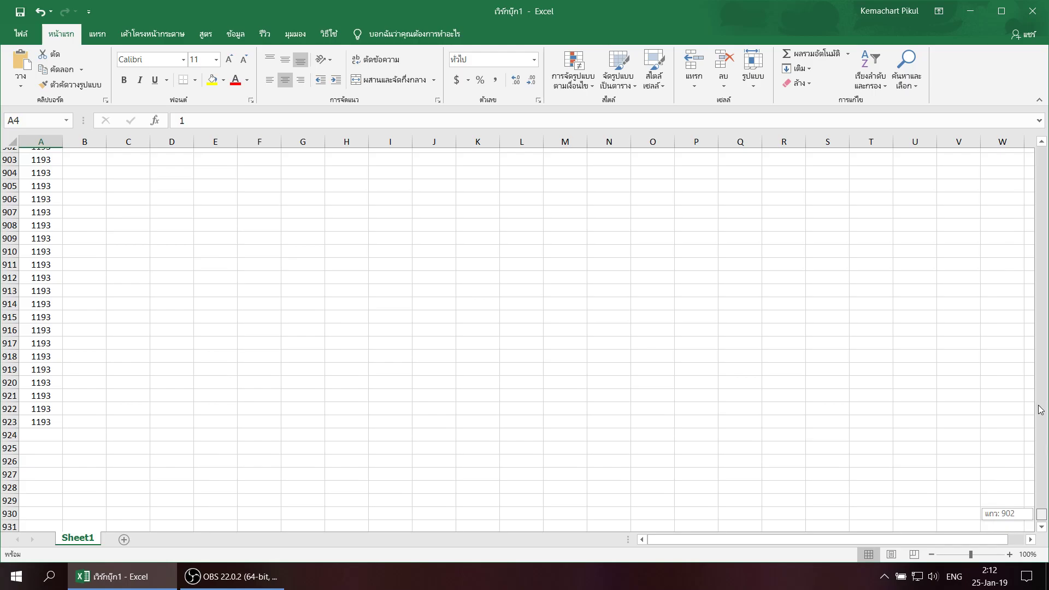
pyautogui.moveTo(1042, 518); pyautogui.dragTo(1042, 153)
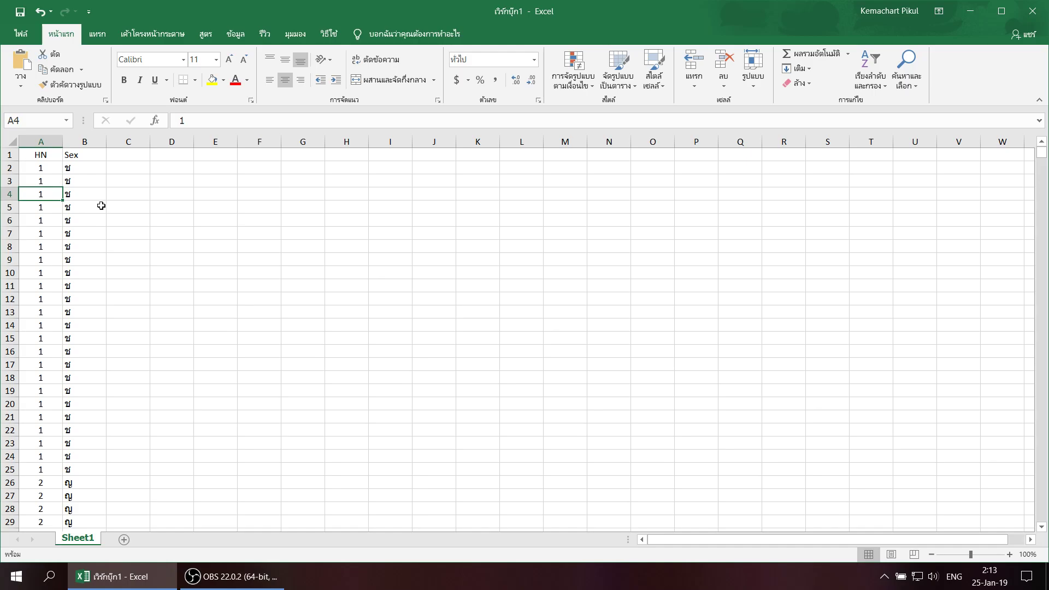
pyautogui.click(41, 157)
pyautogui.click(72, 157)
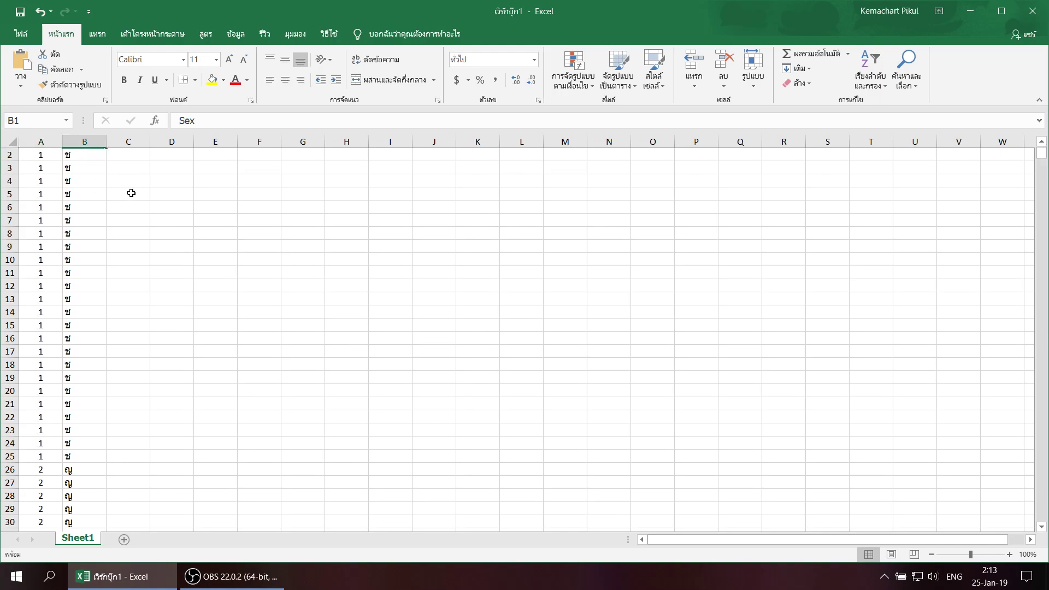
pyautogui.scroll(-3, 131, 192)
pyautogui.scroll(-3, 130, 194)
pyautogui.scroll(-7, 125, 196)
pyautogui.scroll(3, 120, 197)
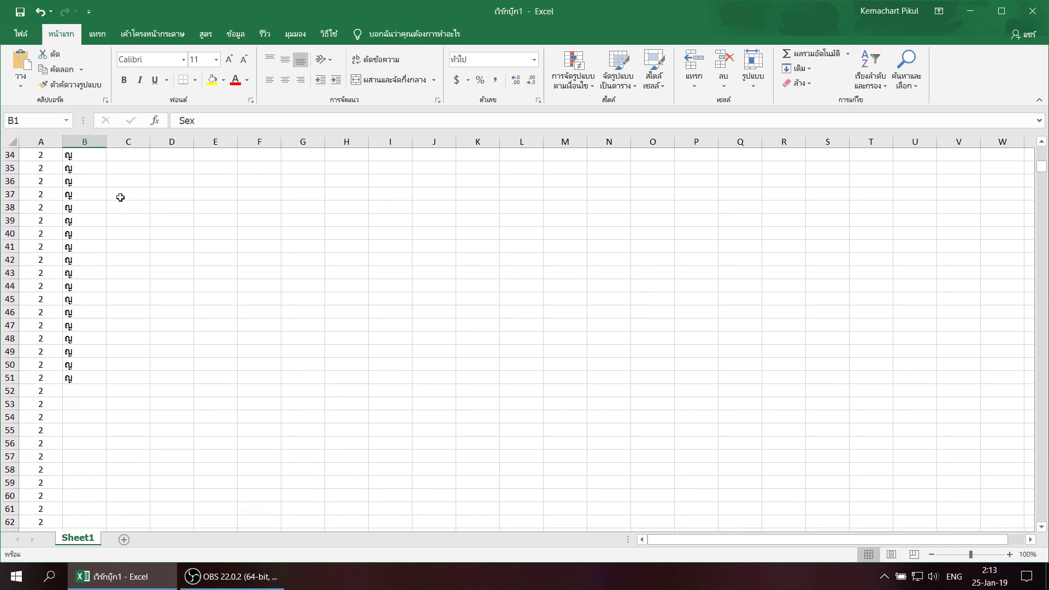
pyautogui.scroll(5, 119, 197)
pyautogui.scroll(5, 118, 198)
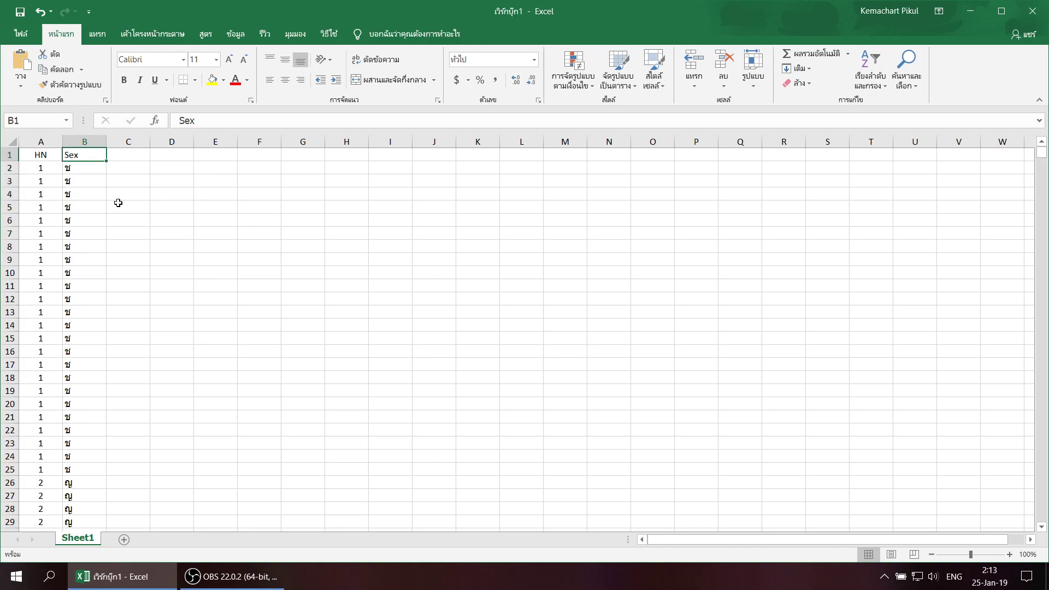
pyautogui.click(48, 155)
pyautogui.click(85, 158)
pyautogui.scroll(-5, 157, 216)
pyautogui.scroll(5, 156, 216)
# - Freeze the header row and scroll down through the HN and Sex data
pyautogui.click(296, 34)
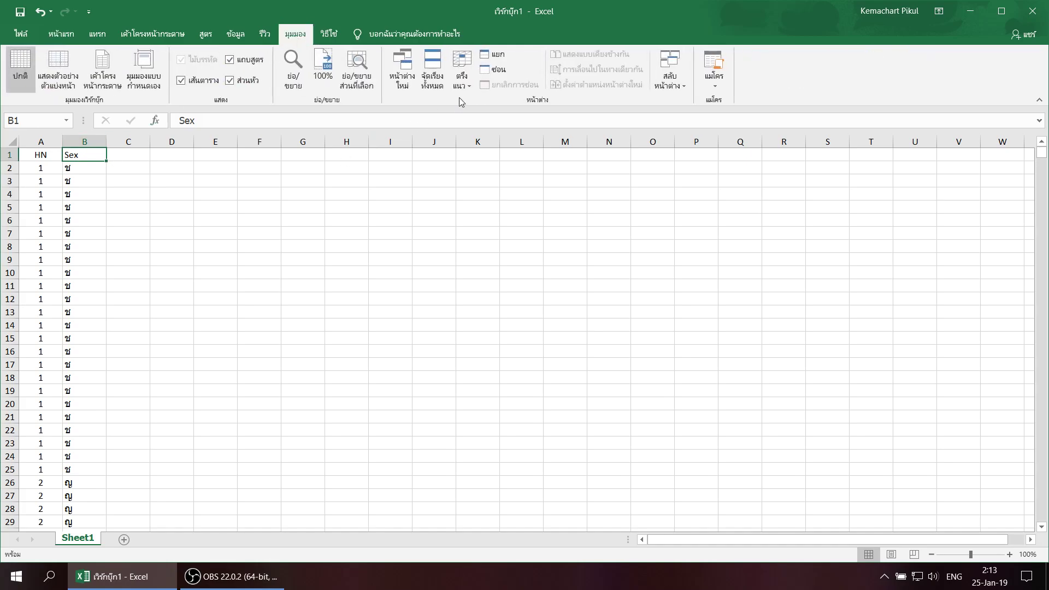
pyautogui.click(461, 88)
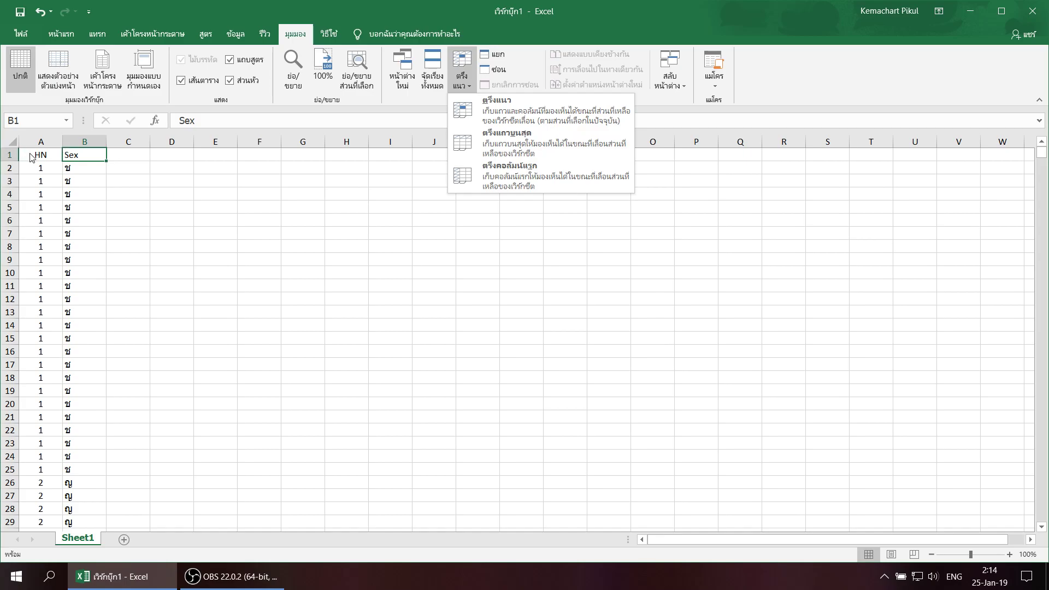
pyautogui.click(553, 141)
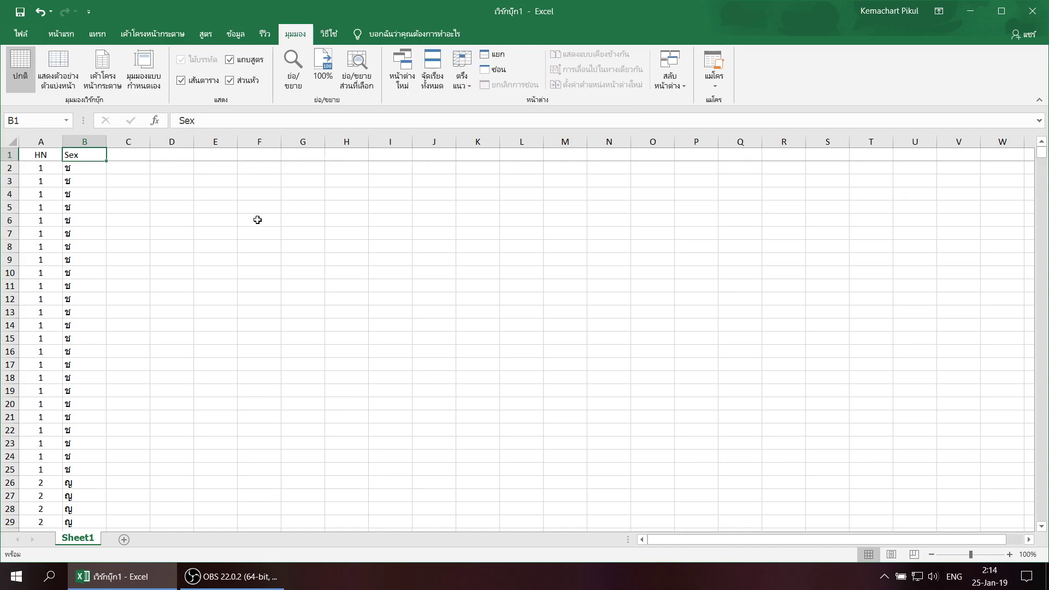
pyautogui.scroll(-2, 257, 220)
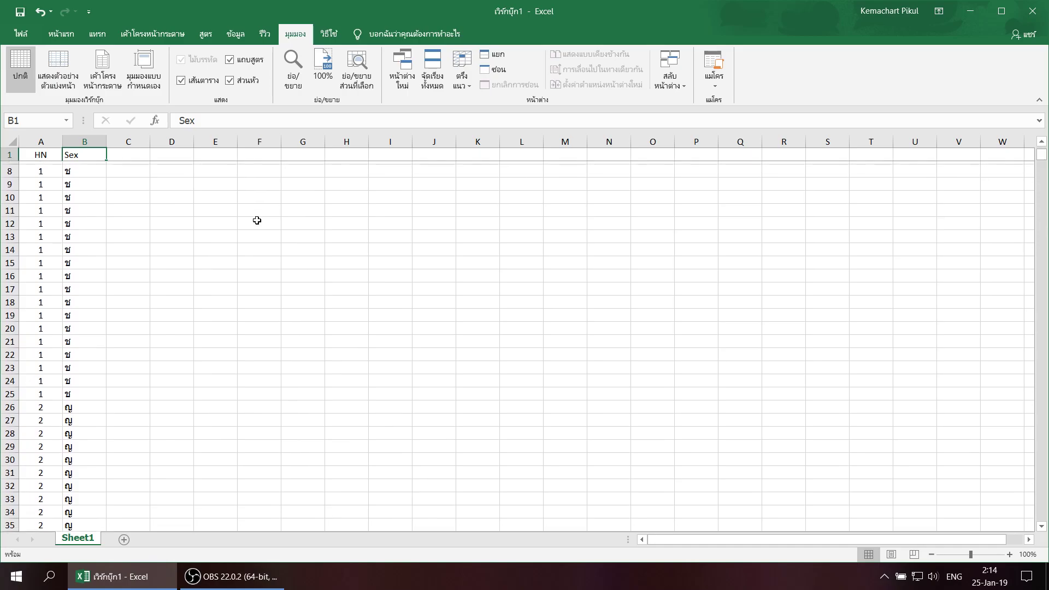
pyautogui.scroll(-6, 257, 221)
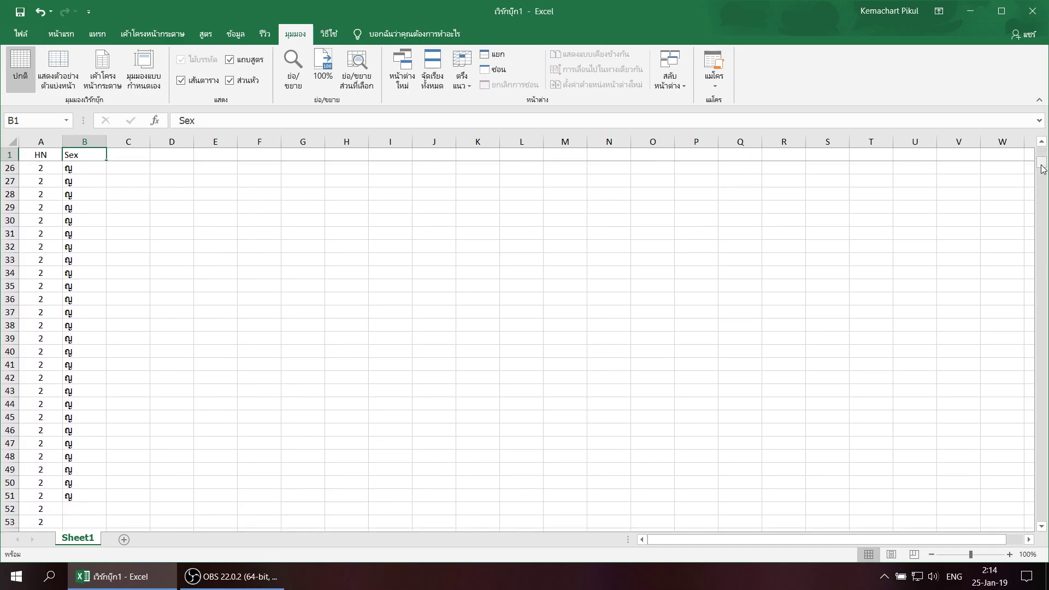
pyautogui.moveTo(1041, 162); pyautogui.dragTo(1029, 355)
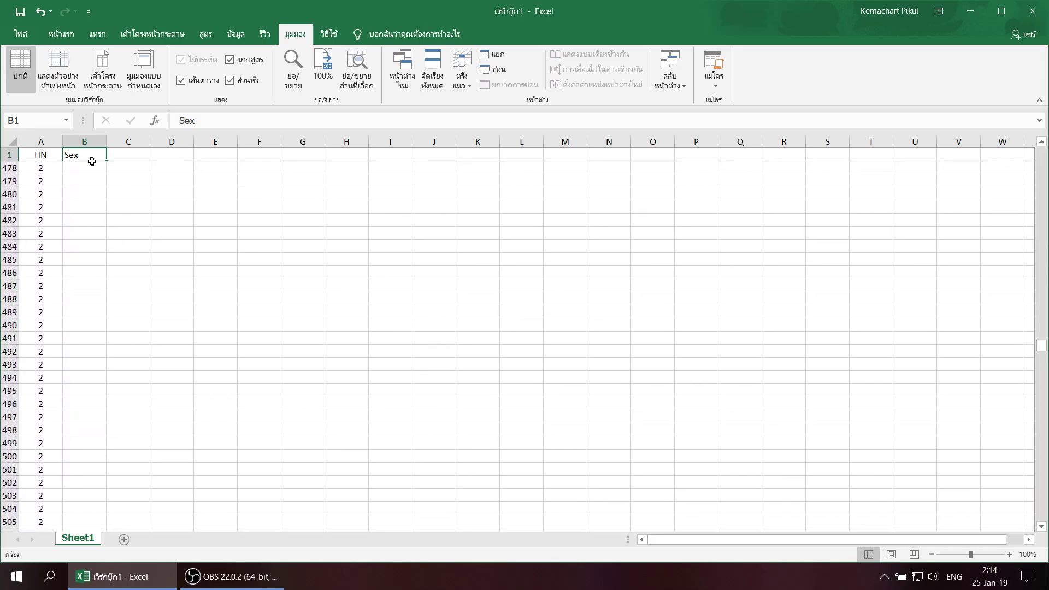
pyautogui.scroll(8, 120, 240)
pyautogui.scroll(7, 120, 240)
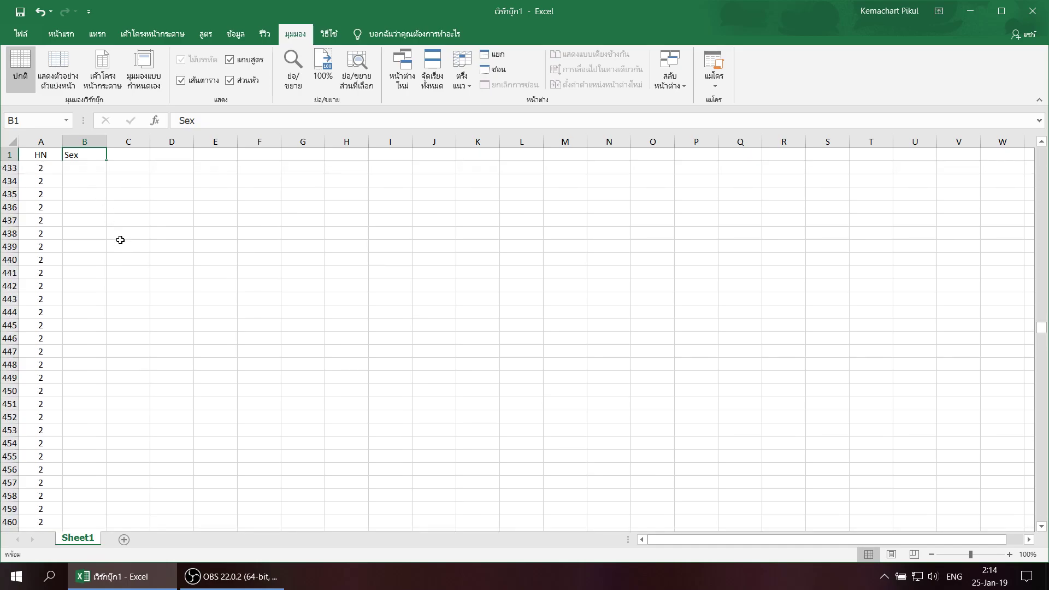
# - Unfreeze the panes so the header row scrolls with the data again
pyautogui.click(461, 79)
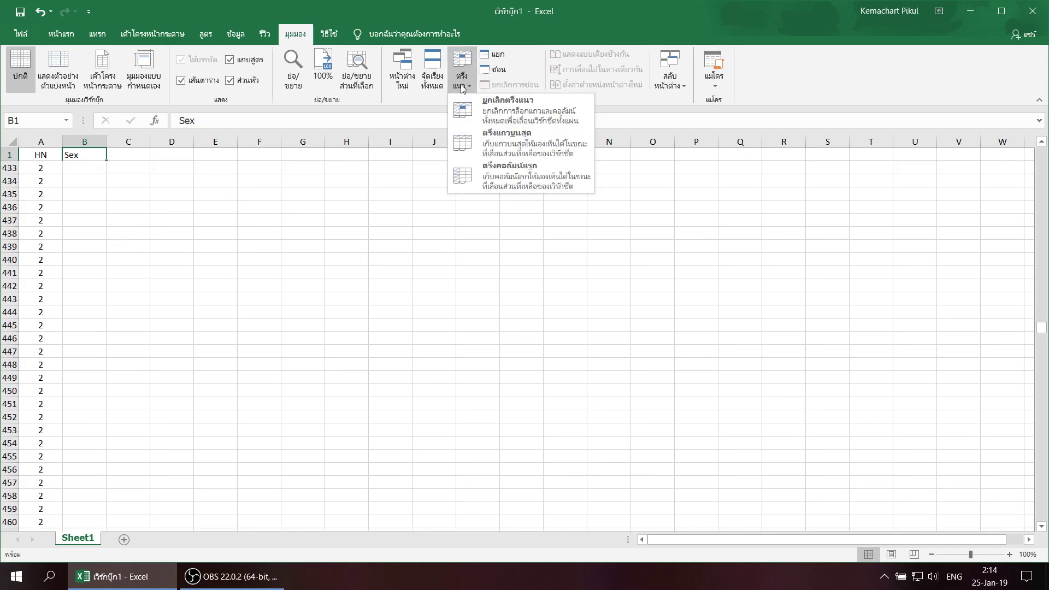
pyautogui.click(487, 104)
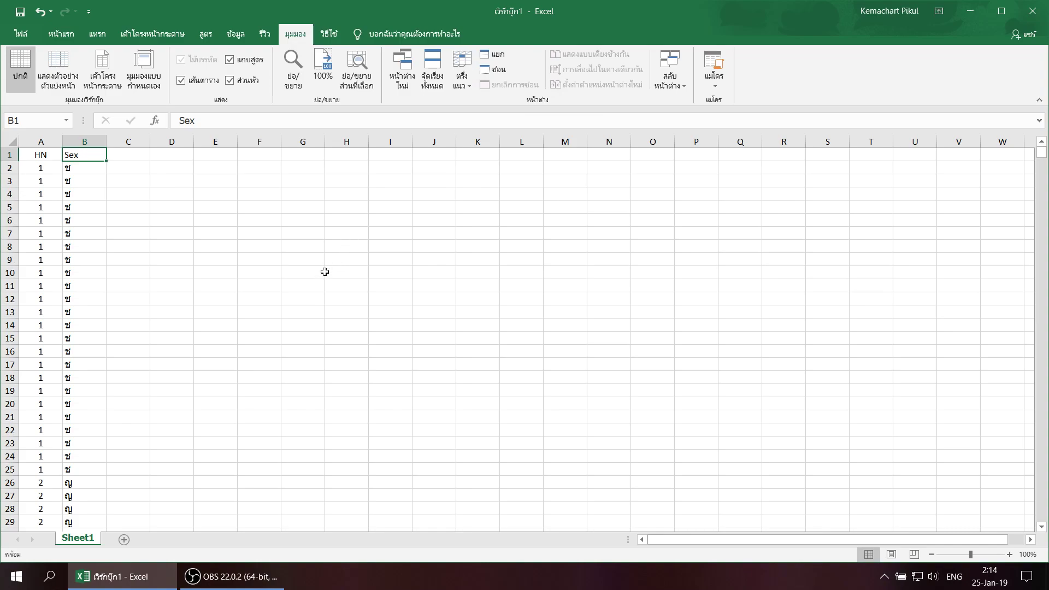
pyautogui.scroll(-5, 323, 271)
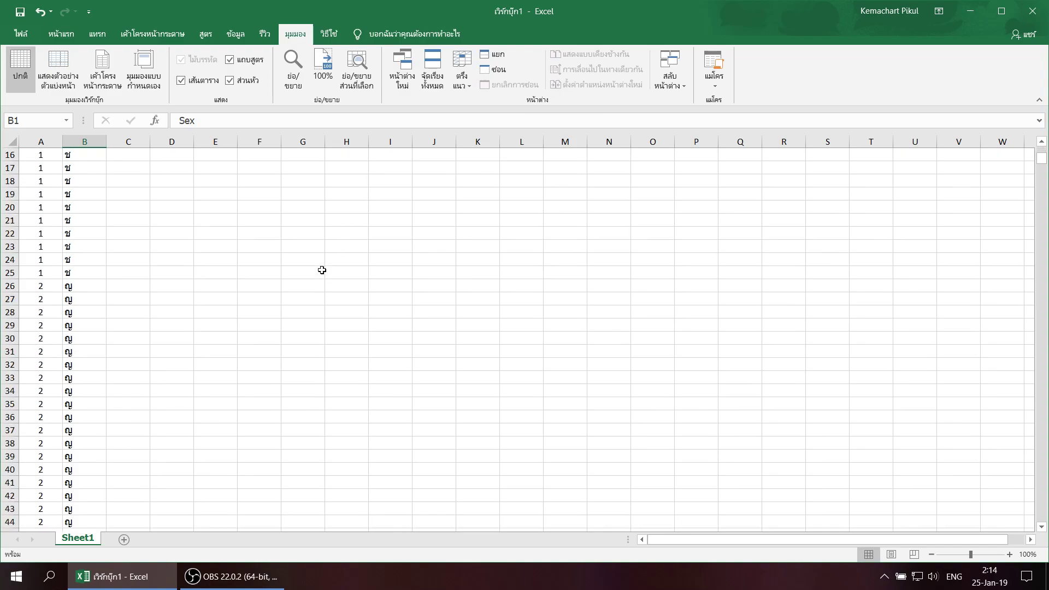
pyautogui.scroll(5, 322, 270)
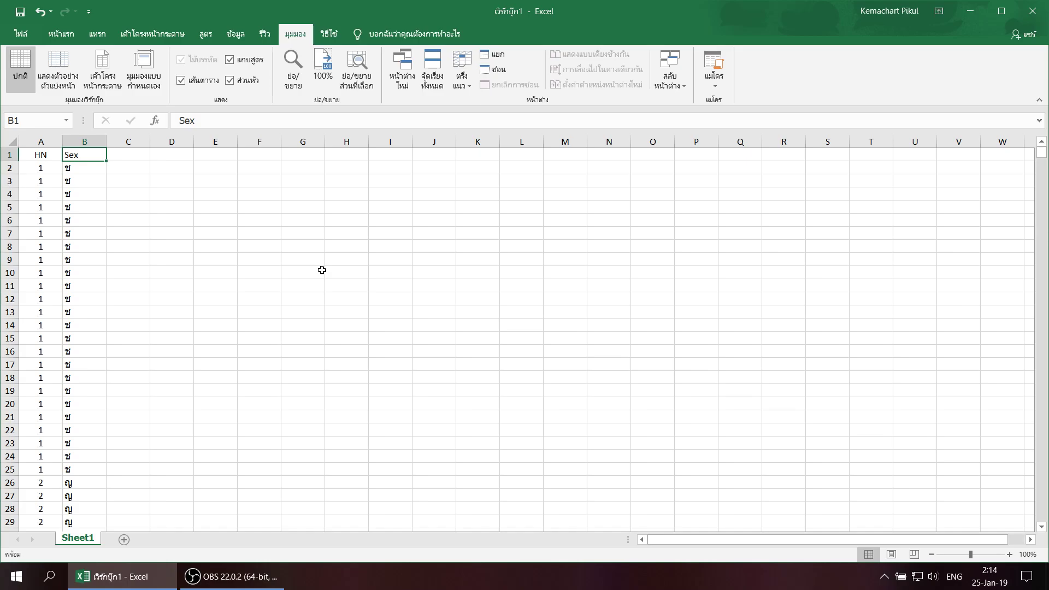
# - Create a PivotTable from Sheet1!$A$1:$B$923 on a new worksheet with HN as row labels
pyautogui.click(96, 37)
pyautogui.click(19, 69)
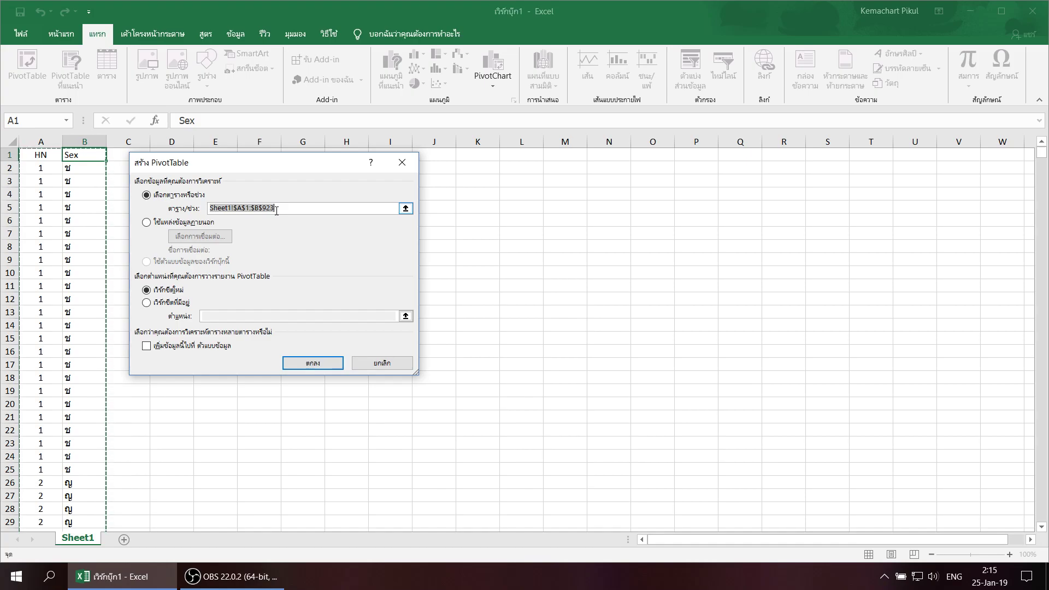
pyautogui.click(322, 363)
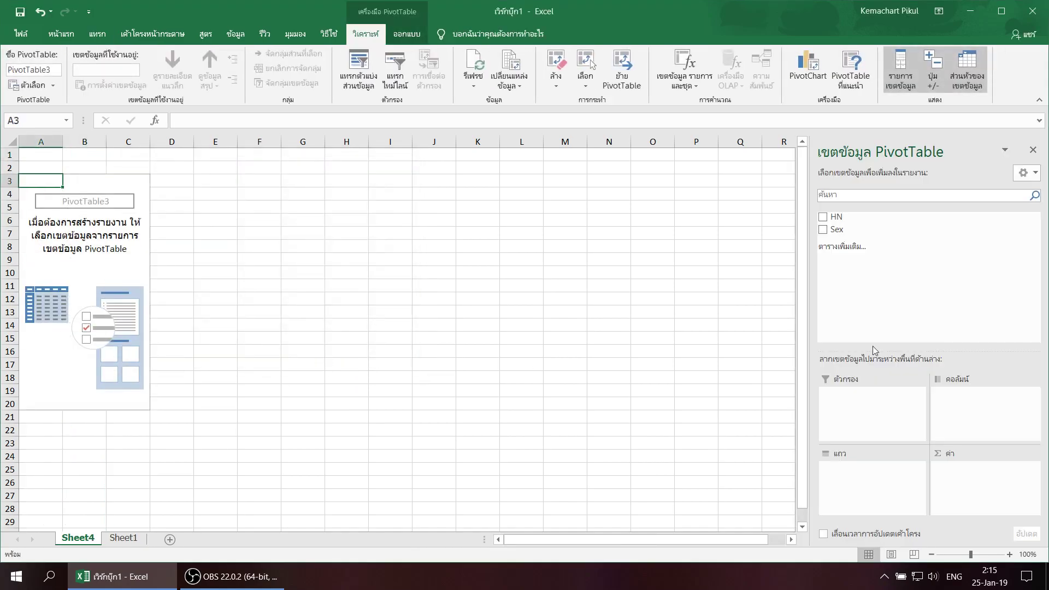
pyautogui.click(826, 219)
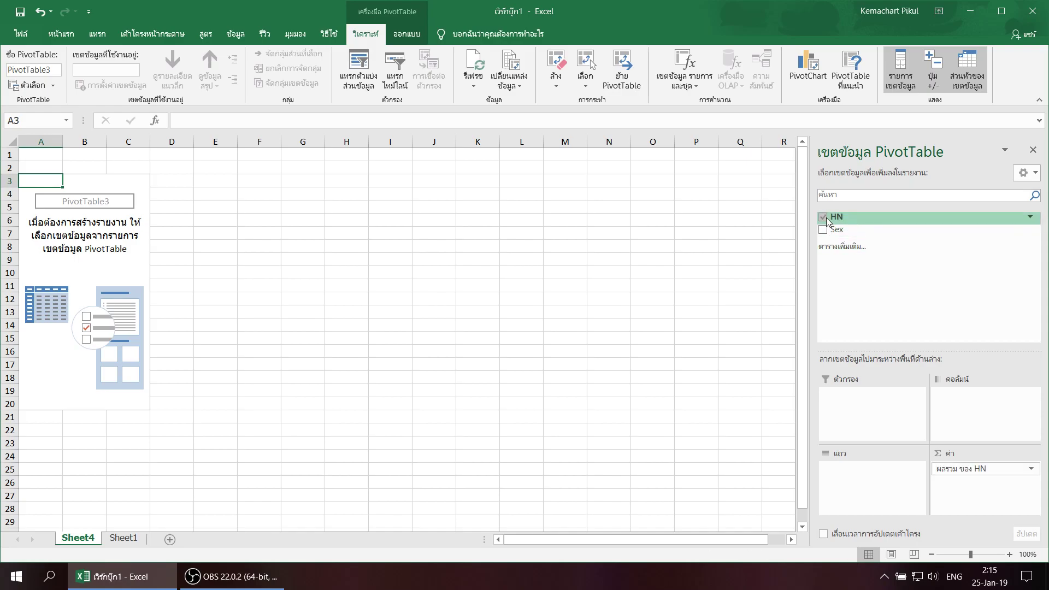
pyautogui.moveTo(833, 219); pyautogui.dragTo(834, 481)
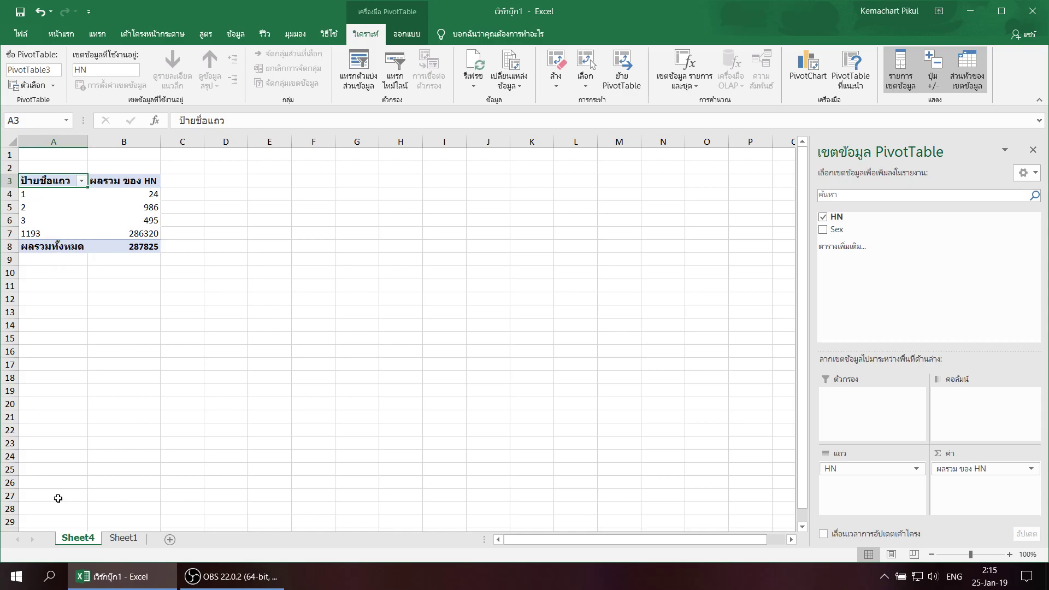
# - Enter =COUNT(A4:A7) in cell A9 below the PivotTable, returning 4
pyautogui.click(33, 263)
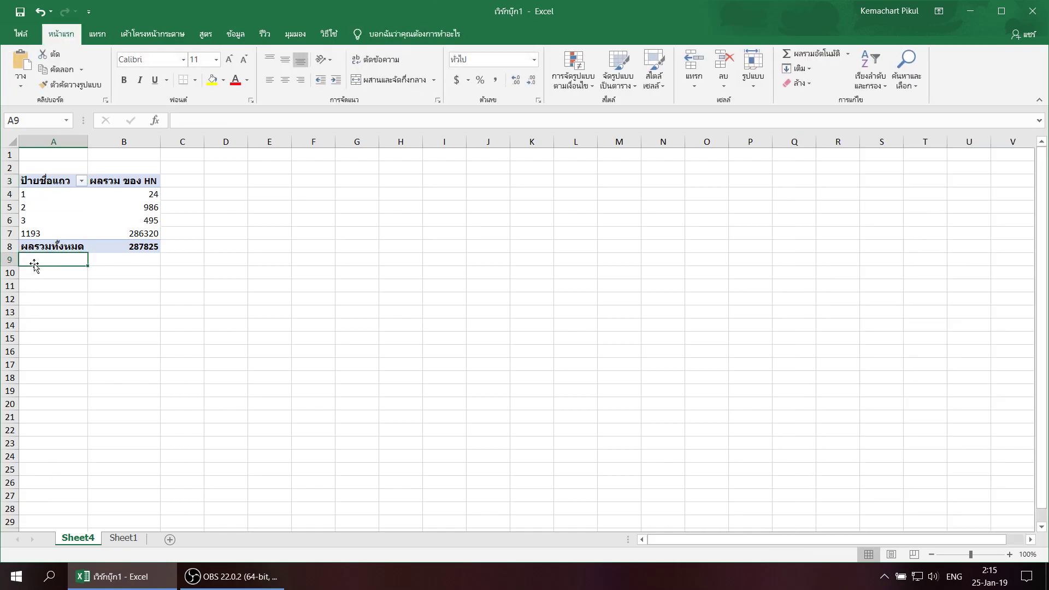
pyautogui.write('=co')
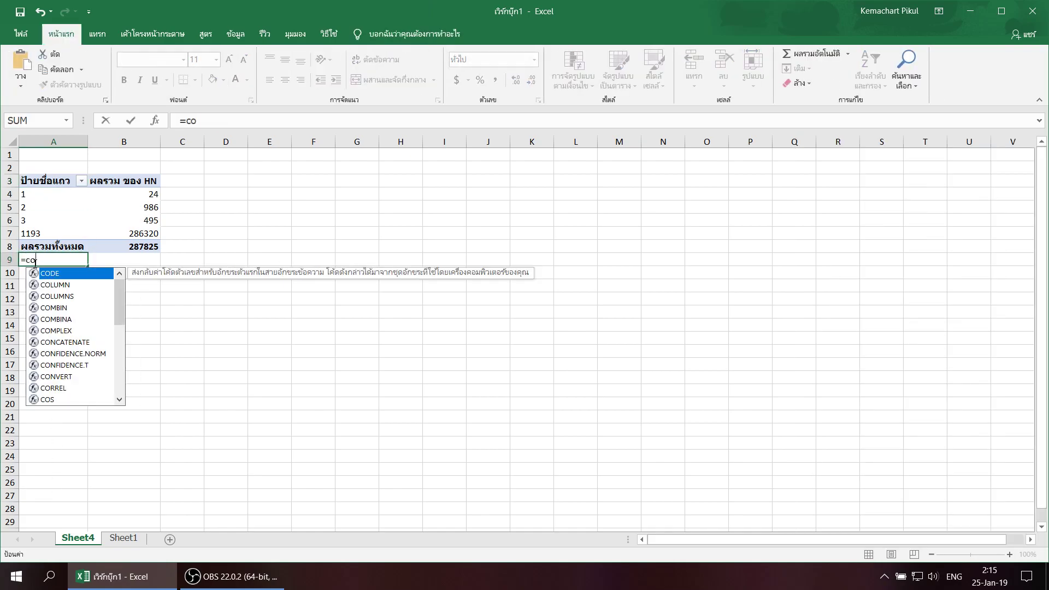
pyautogui.write('unt')
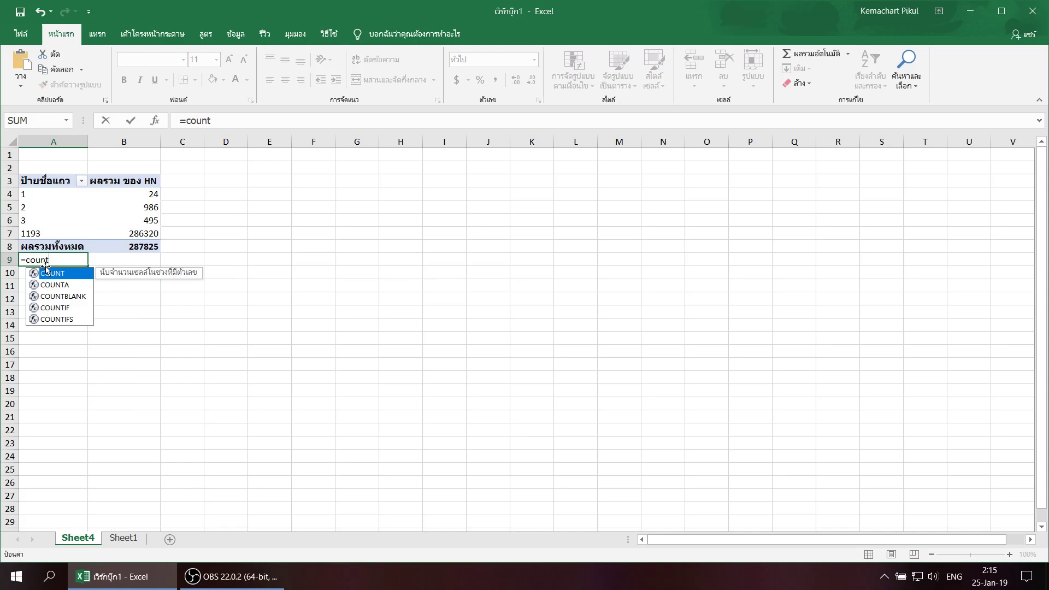
pyautogui.doubleClick(54, 275)
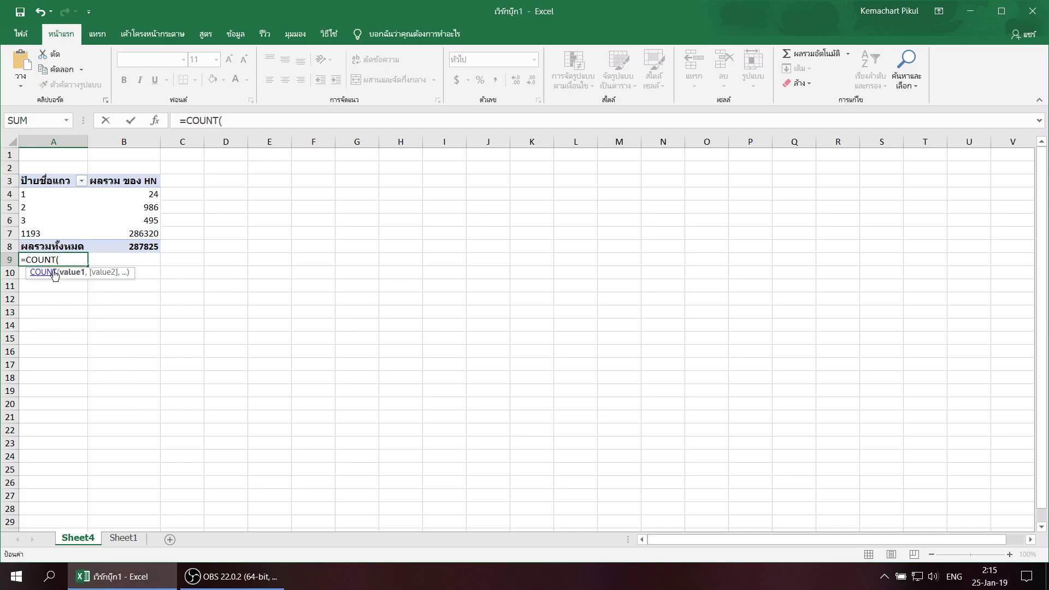
pyautogui.click(27, 194)
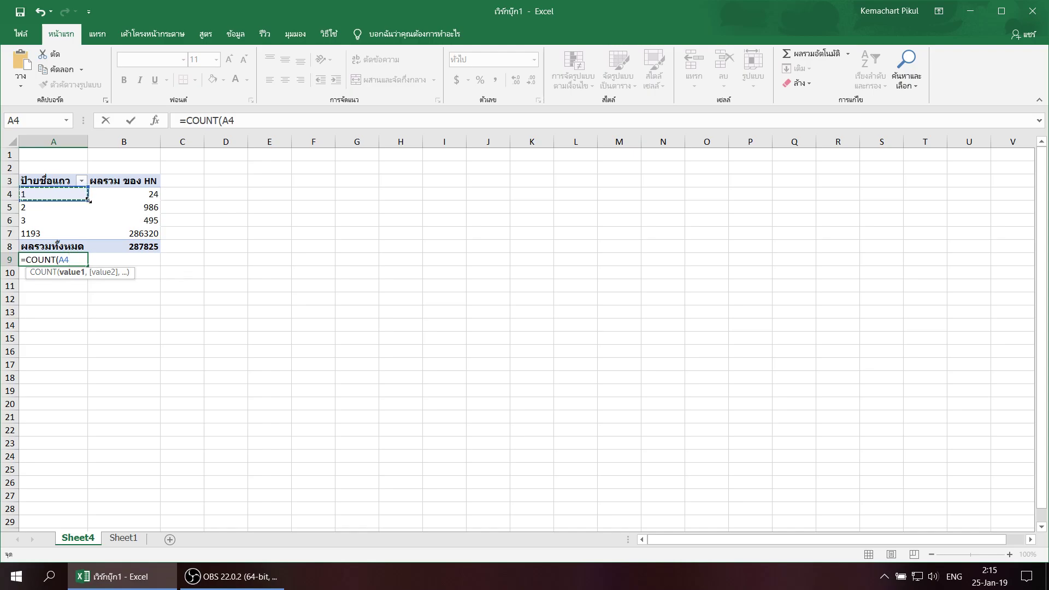
pyautogui.moveTo(85, 197); pyautogui.dragTo(85, 238)
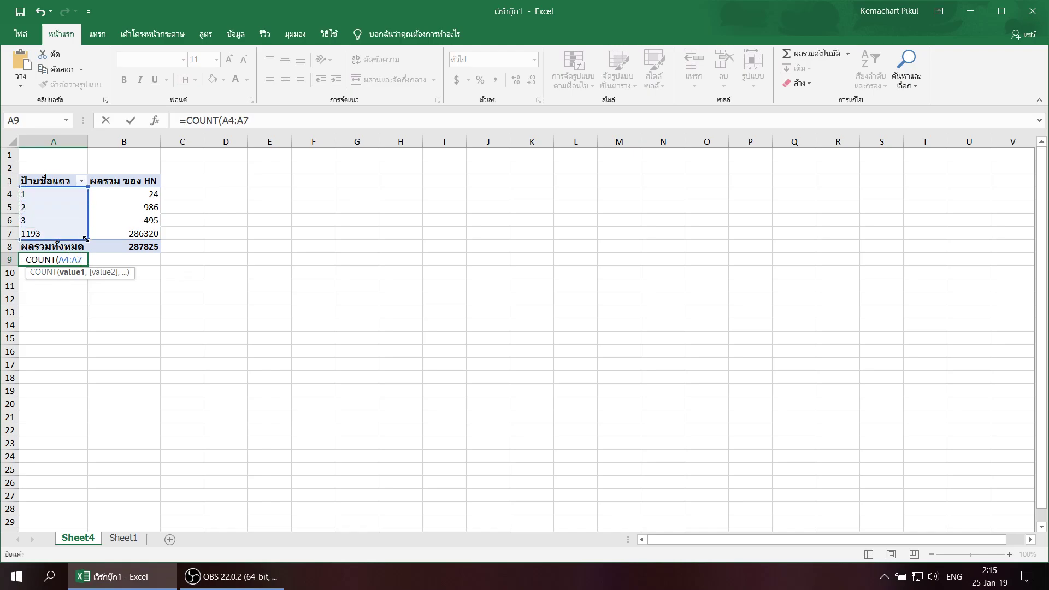
pyautogui.press('Return')
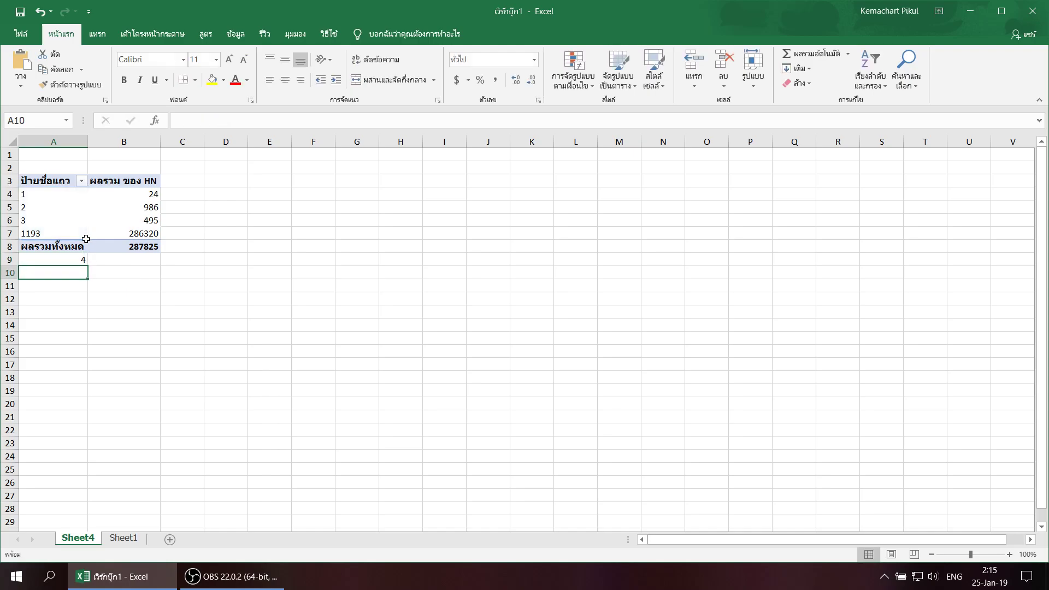
pyautogui.click(84, 263)
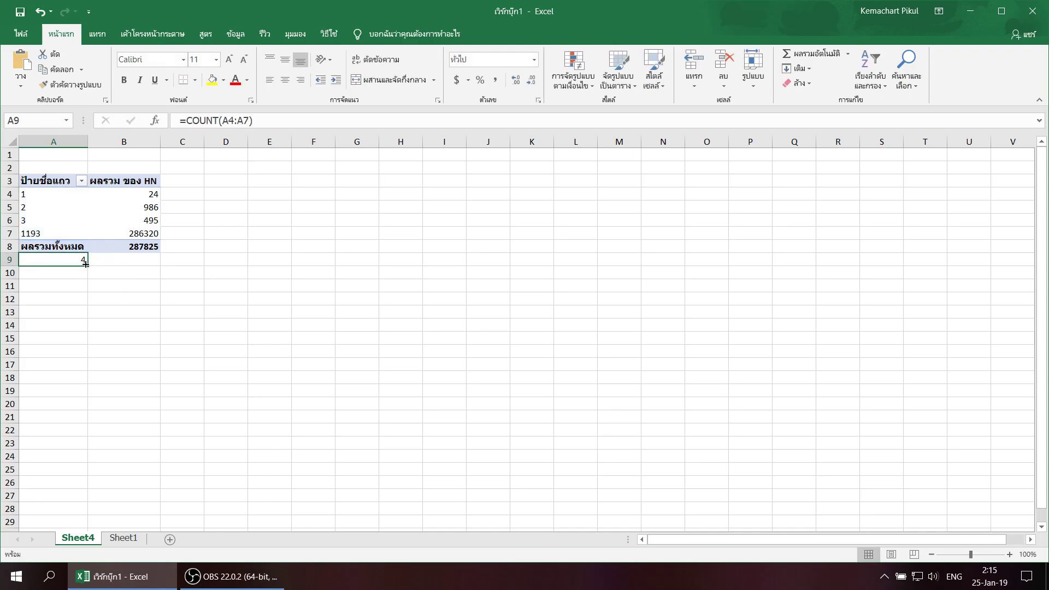